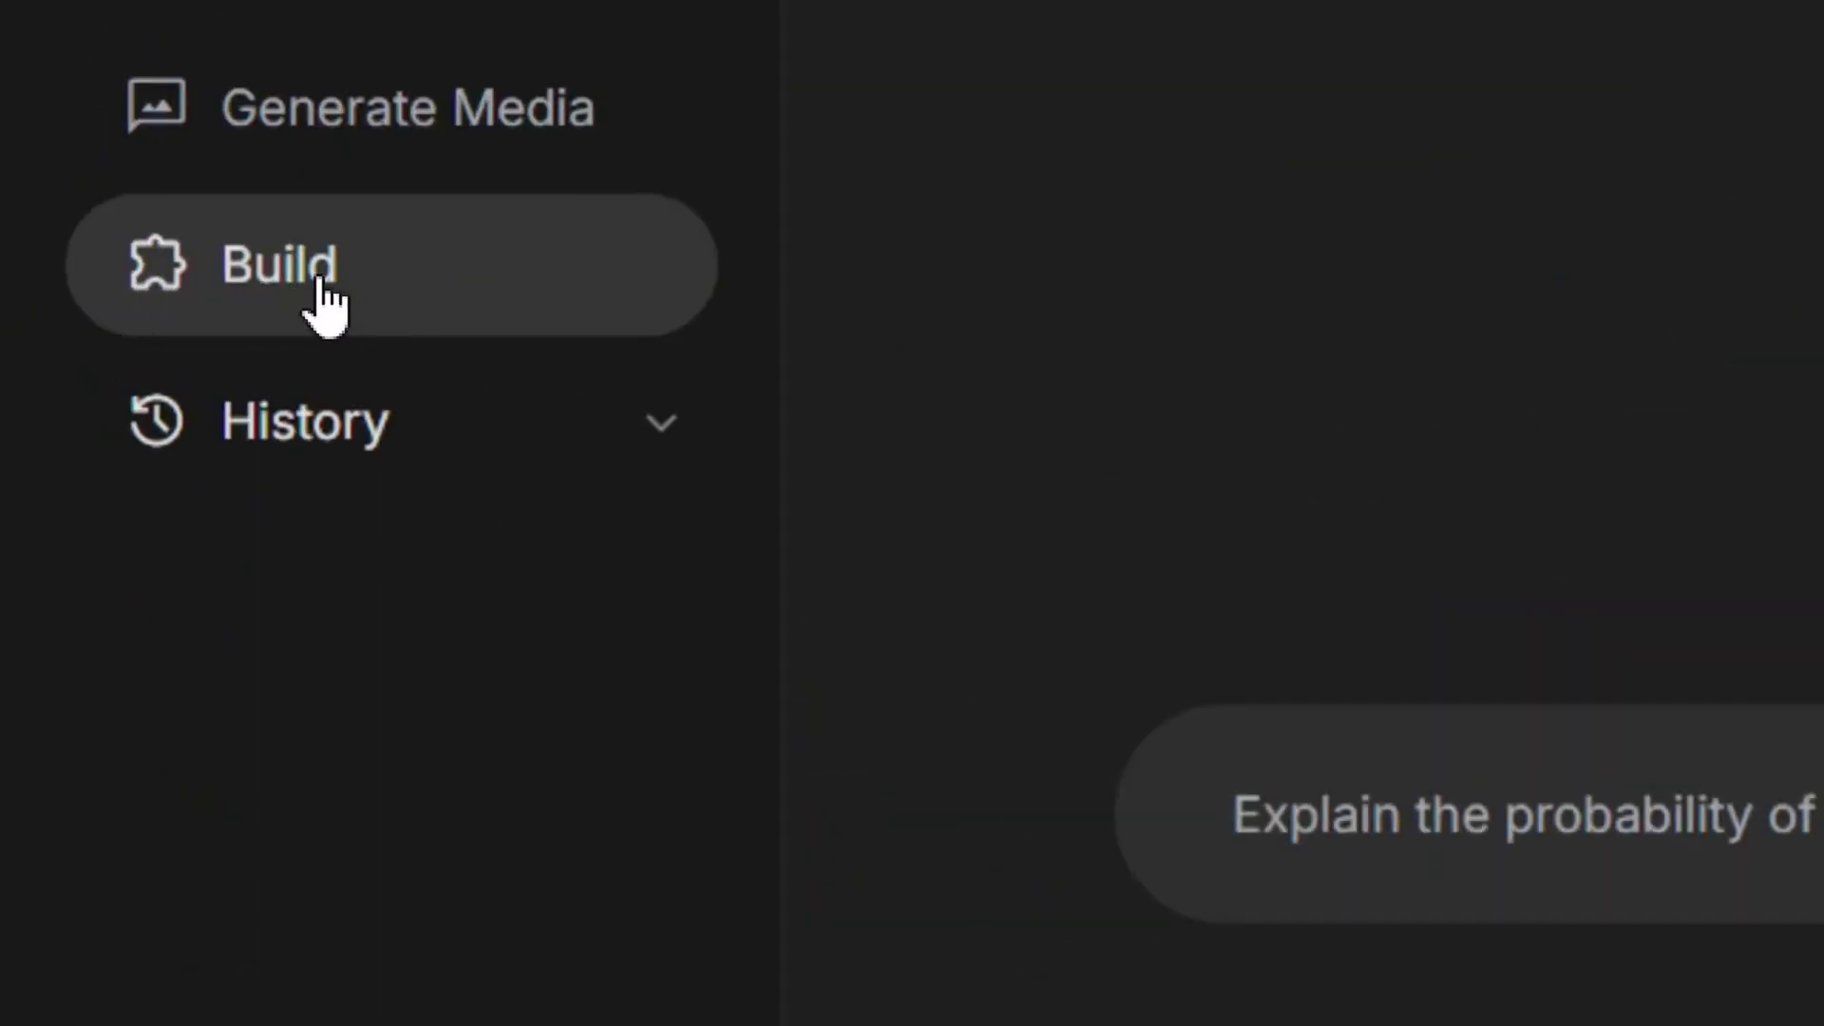
Step: Go to the Build area to reach the Infinite Wiki showcase card
{"action": "left_click", "coordinate": [328, 286]}
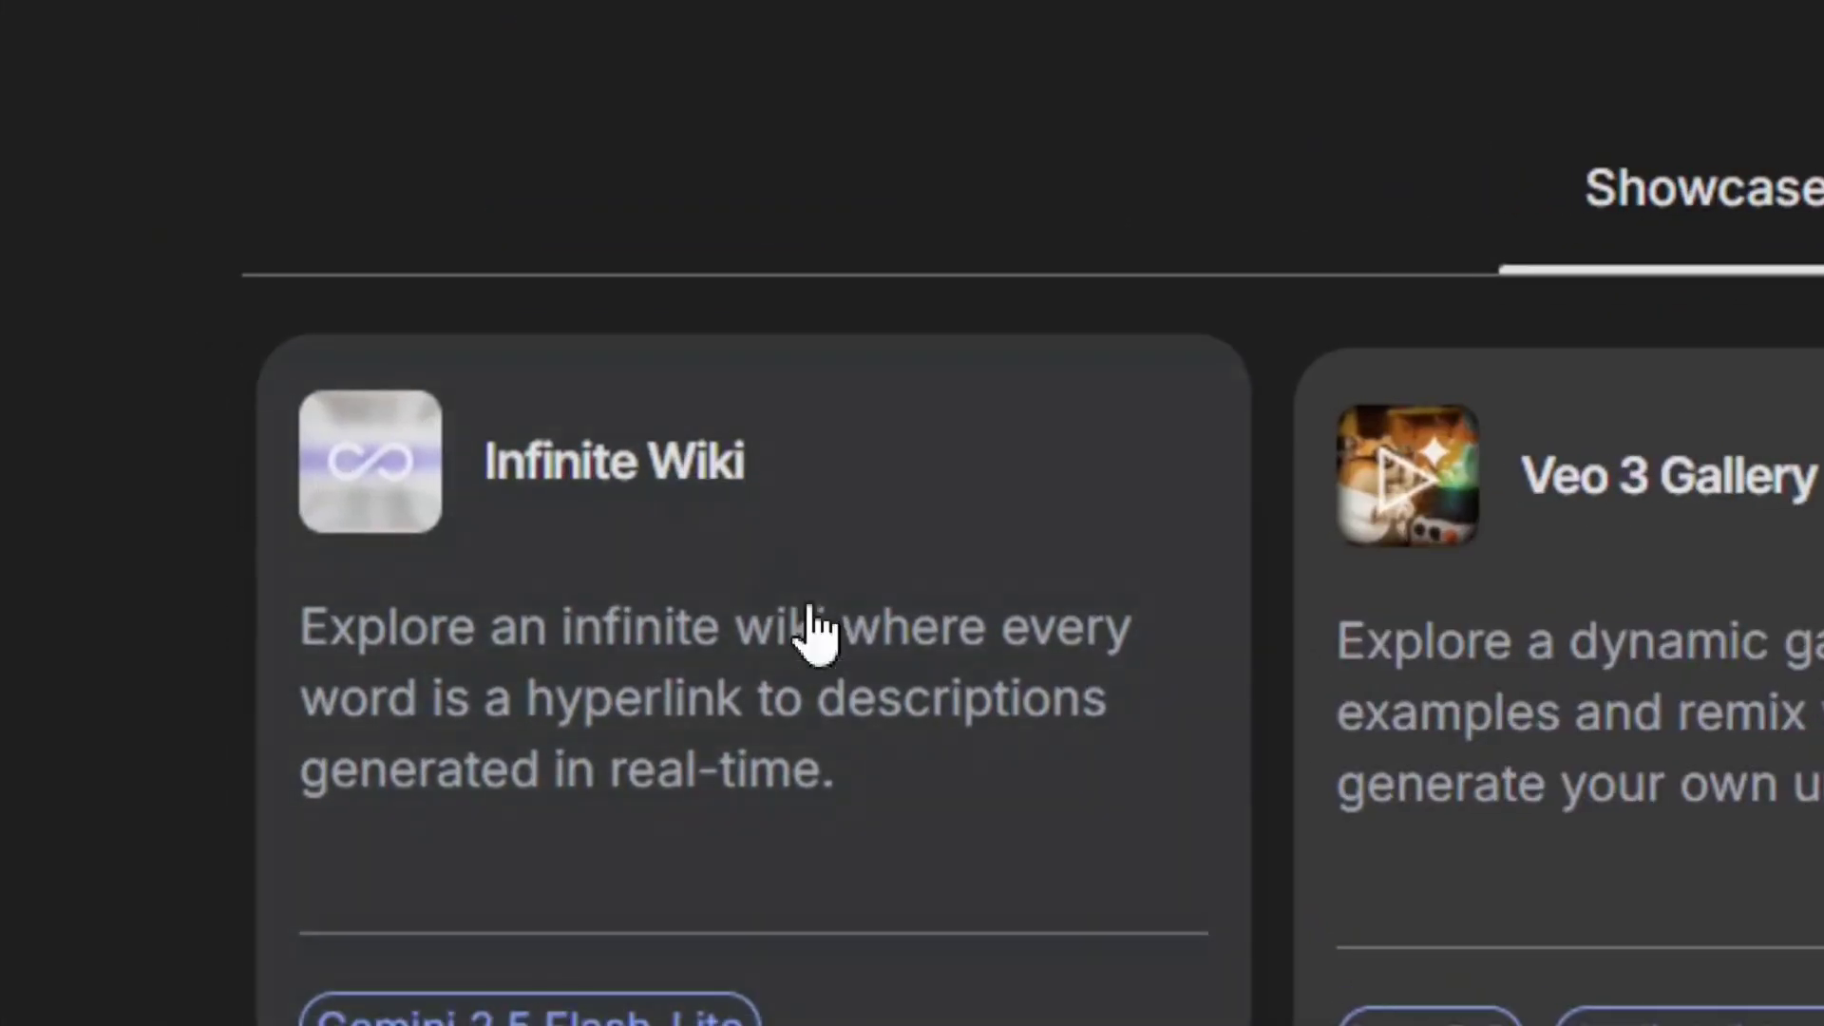
{"action": "scroll", "coordinate": [812, 627], "scroll_direction": "down", "scroll_amount": 2}
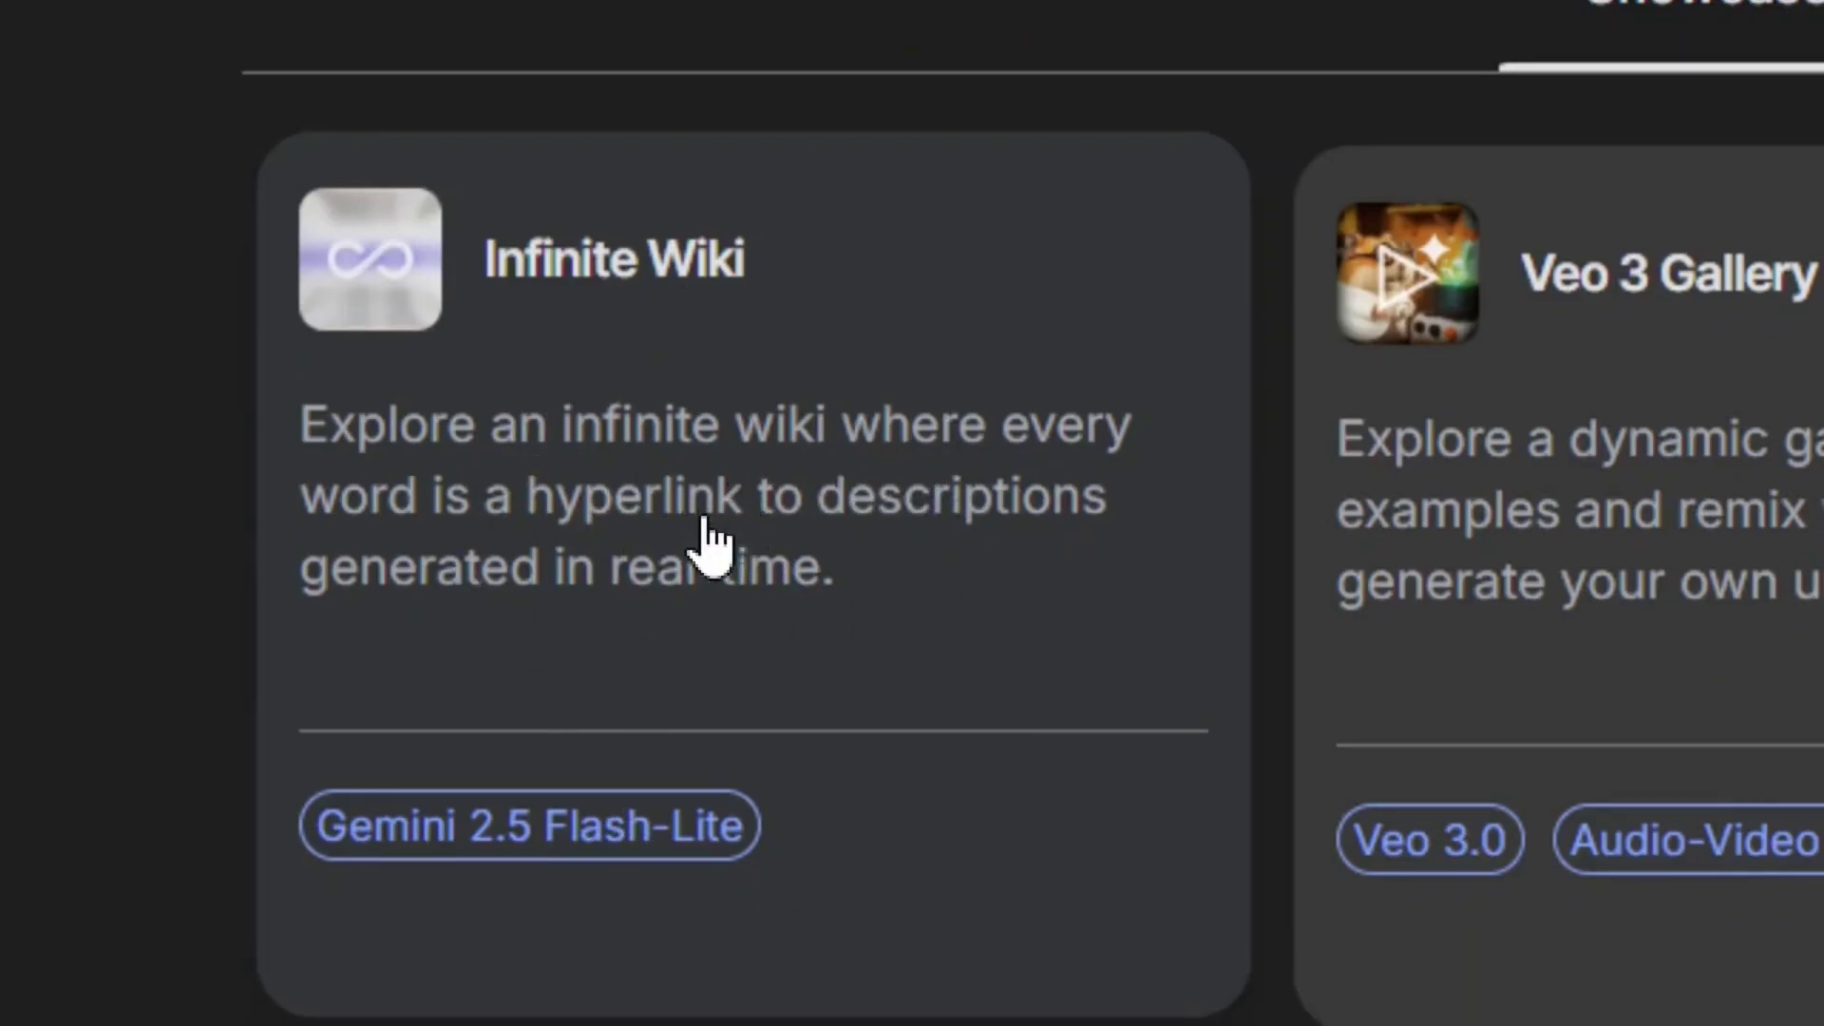
Step: Open the Infinite Wiki showcase app and expand its preview to fullscreen
{"action": "left_click", "coordinate": [648, 449]}
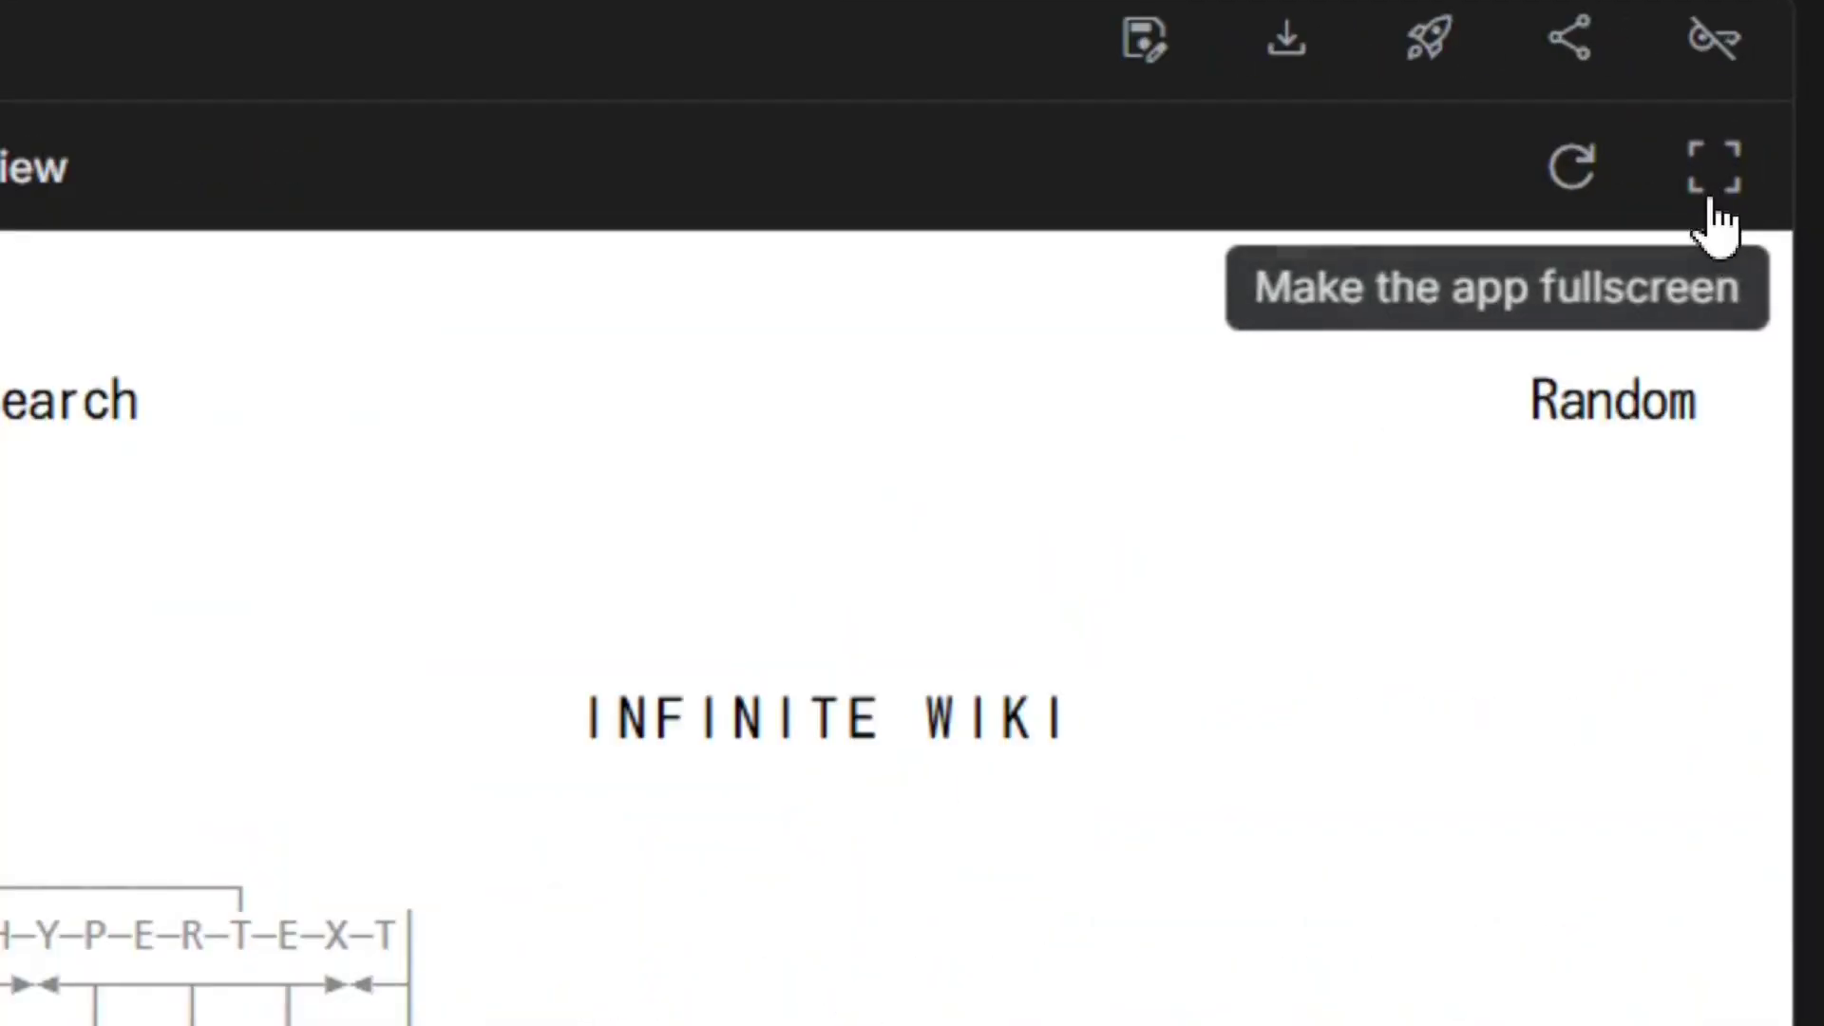
{"action": "left_click", "coordinate": [1715, 169]}
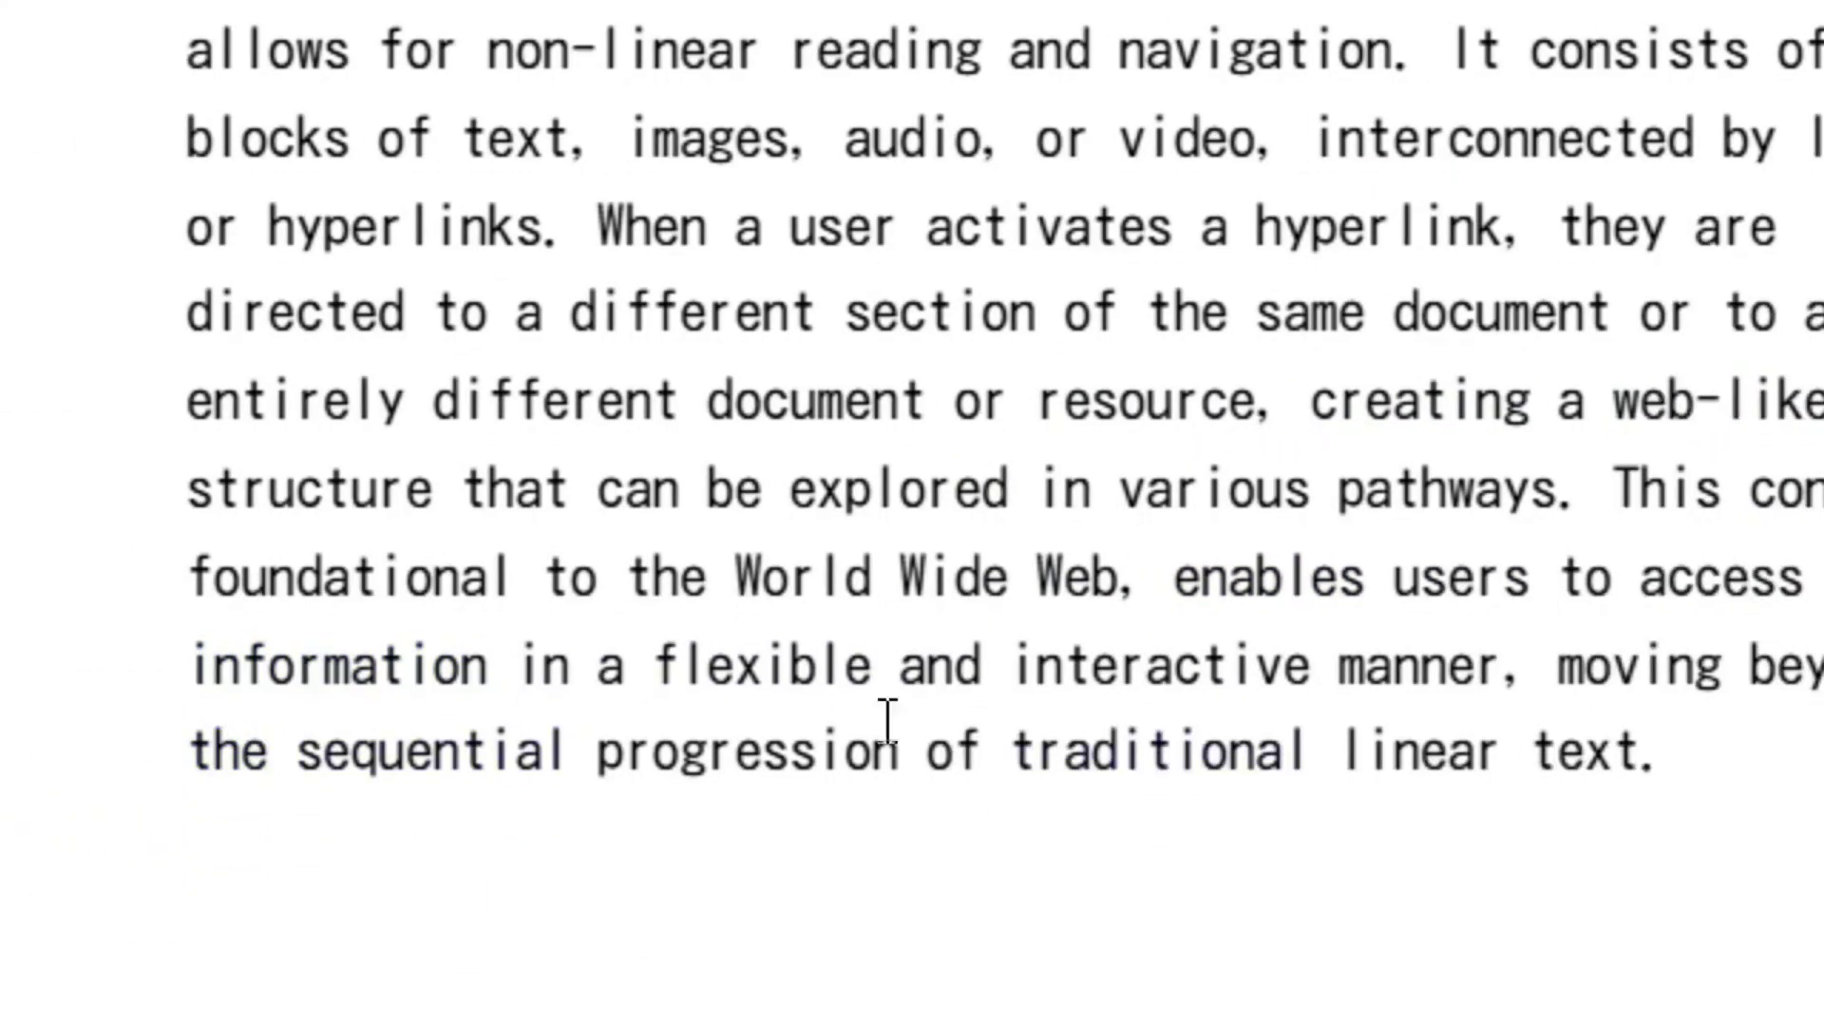
Step: Follow the 'flexible' link from the Hypertext article to its definition
{"action": "left_click", "coordinate": [777, 677]}
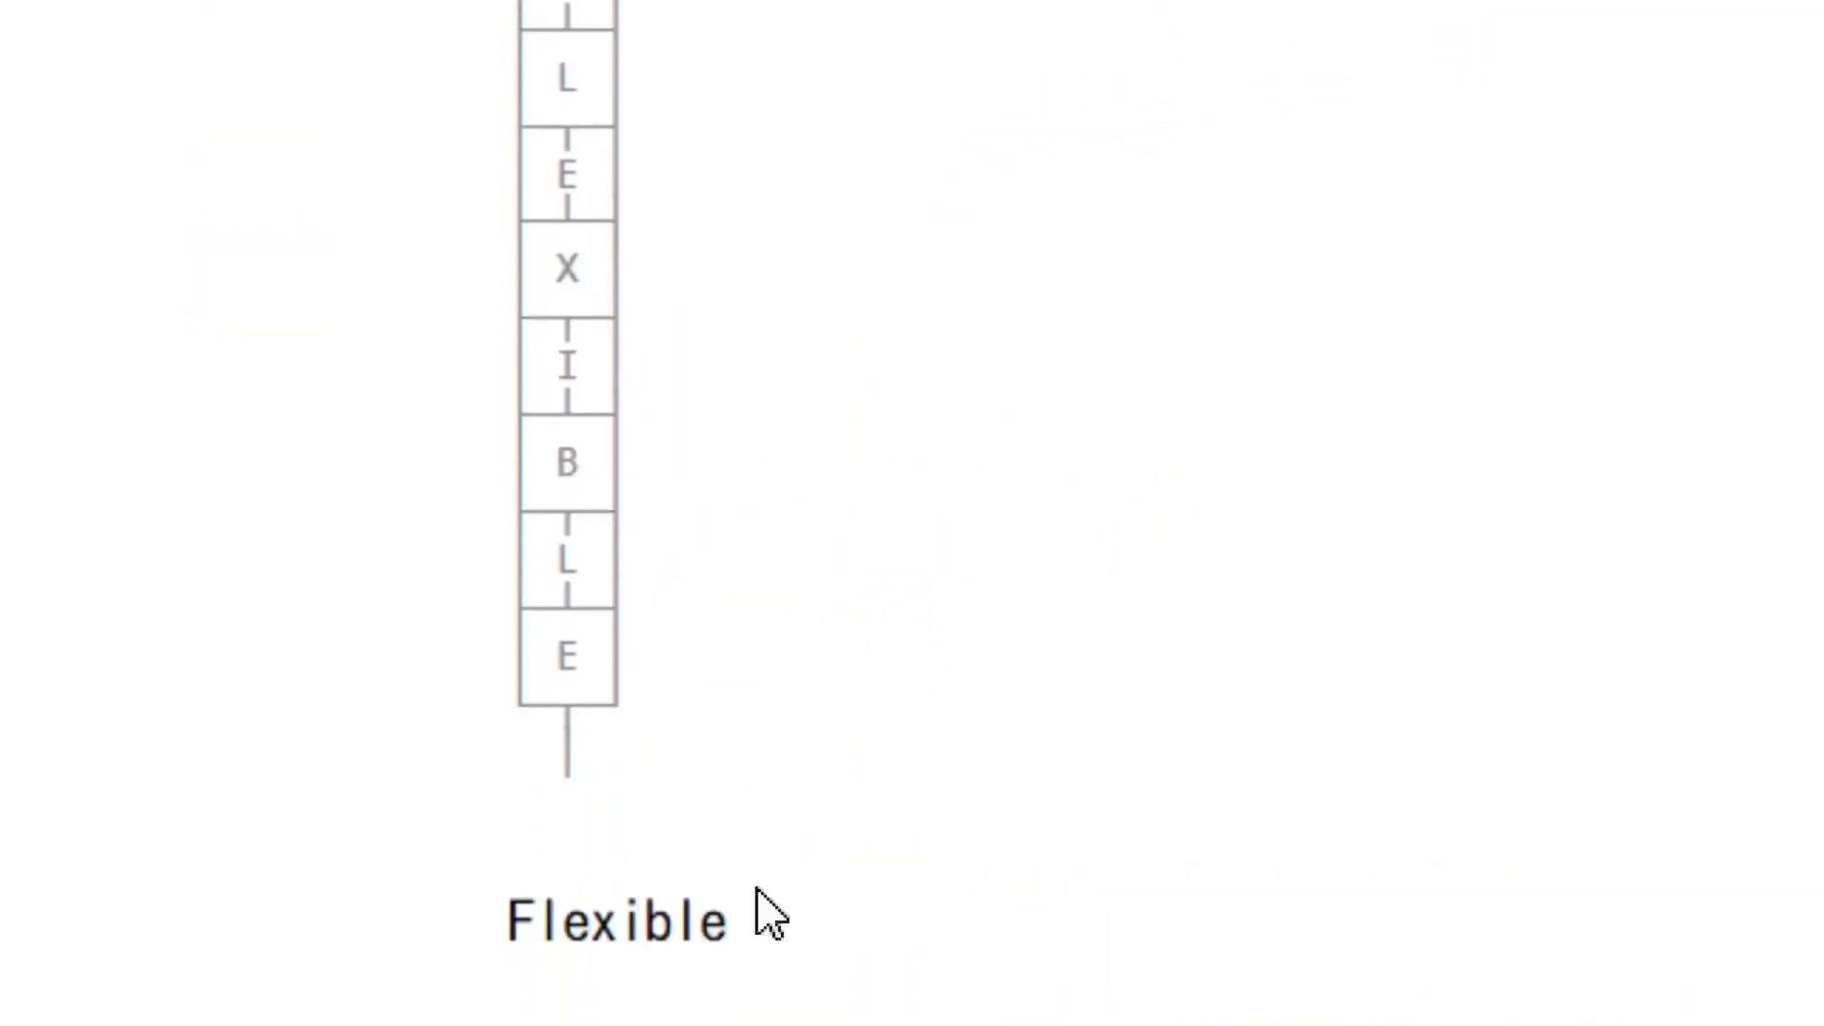
{"action": "scroll", "coordinate": [854, 912], "scroll_direction": "down", "scroll_amount": 2}
{"action": "scroll", "coordinate": [1140, 856], "scroll_direction": "down", "scroll_amount": 3}
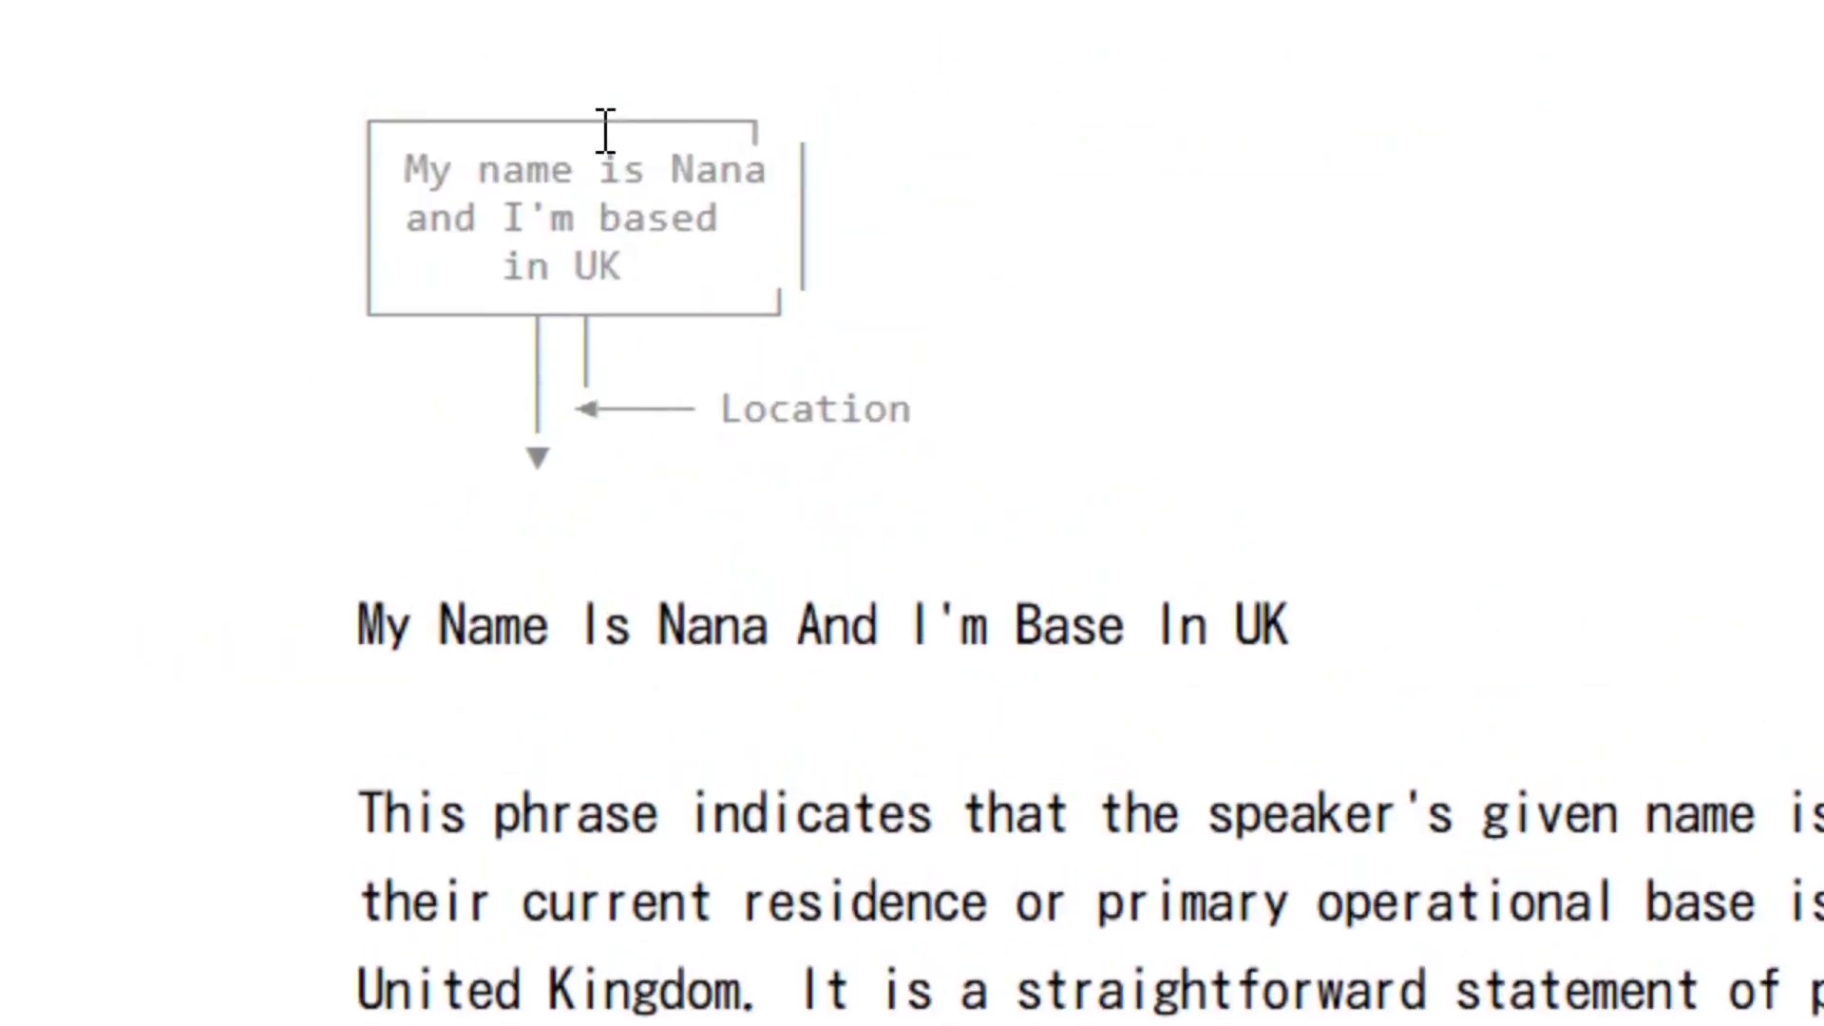
{"action": "scroll", "coordinate": [663, 171], "scroll_direction": "up", "scroll_amount": 1}
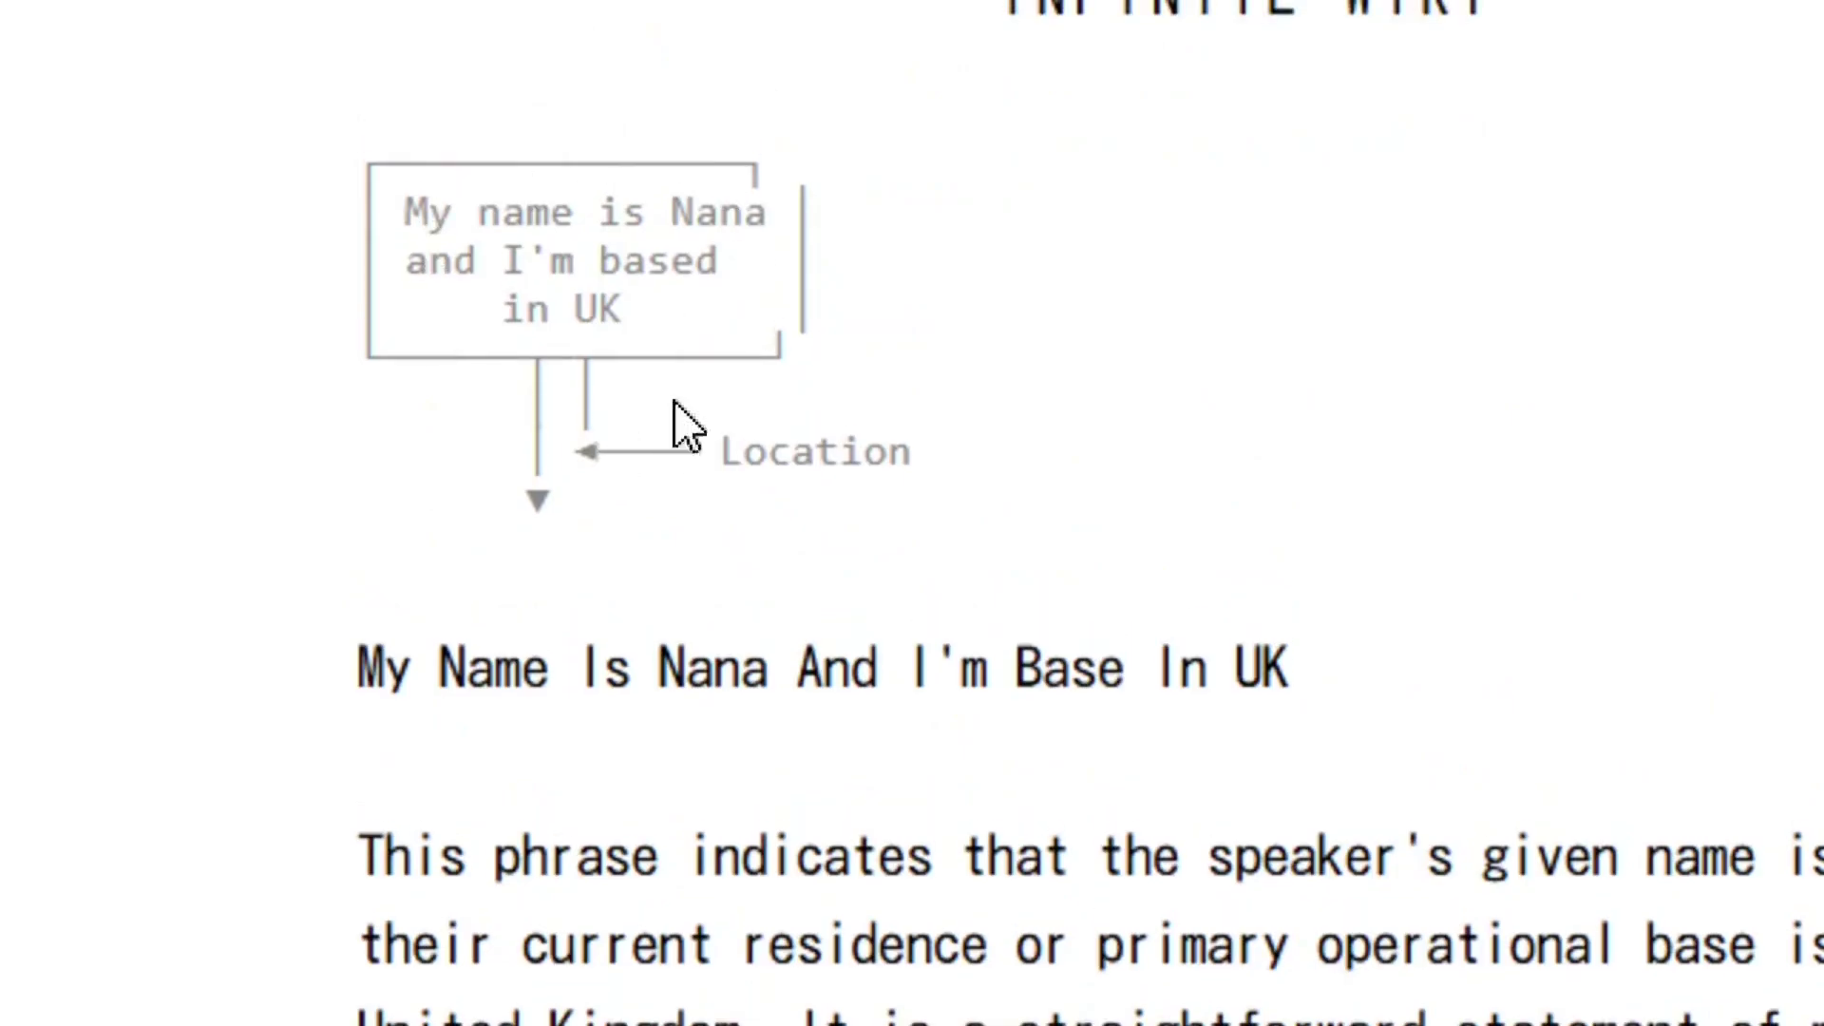
{"action": "scroll", "coordinate": [907, 511], "scroll_direction": "down", "scroll_amount": 2}
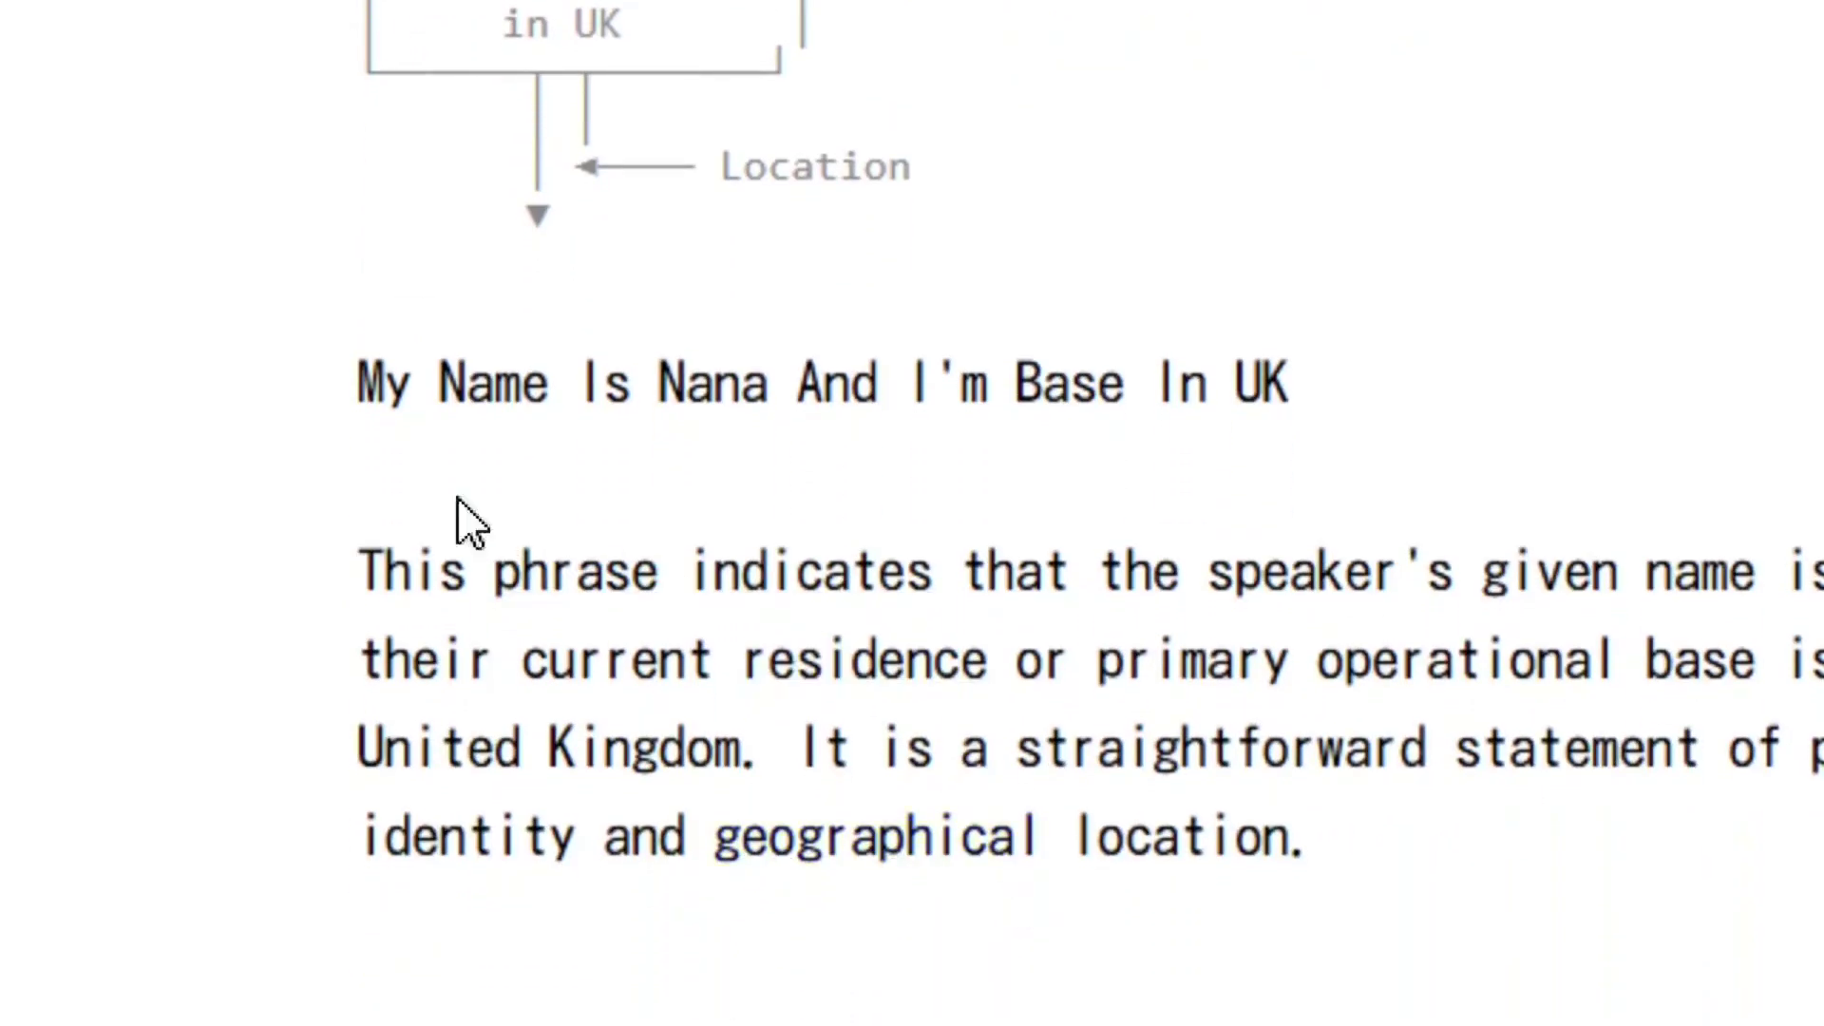